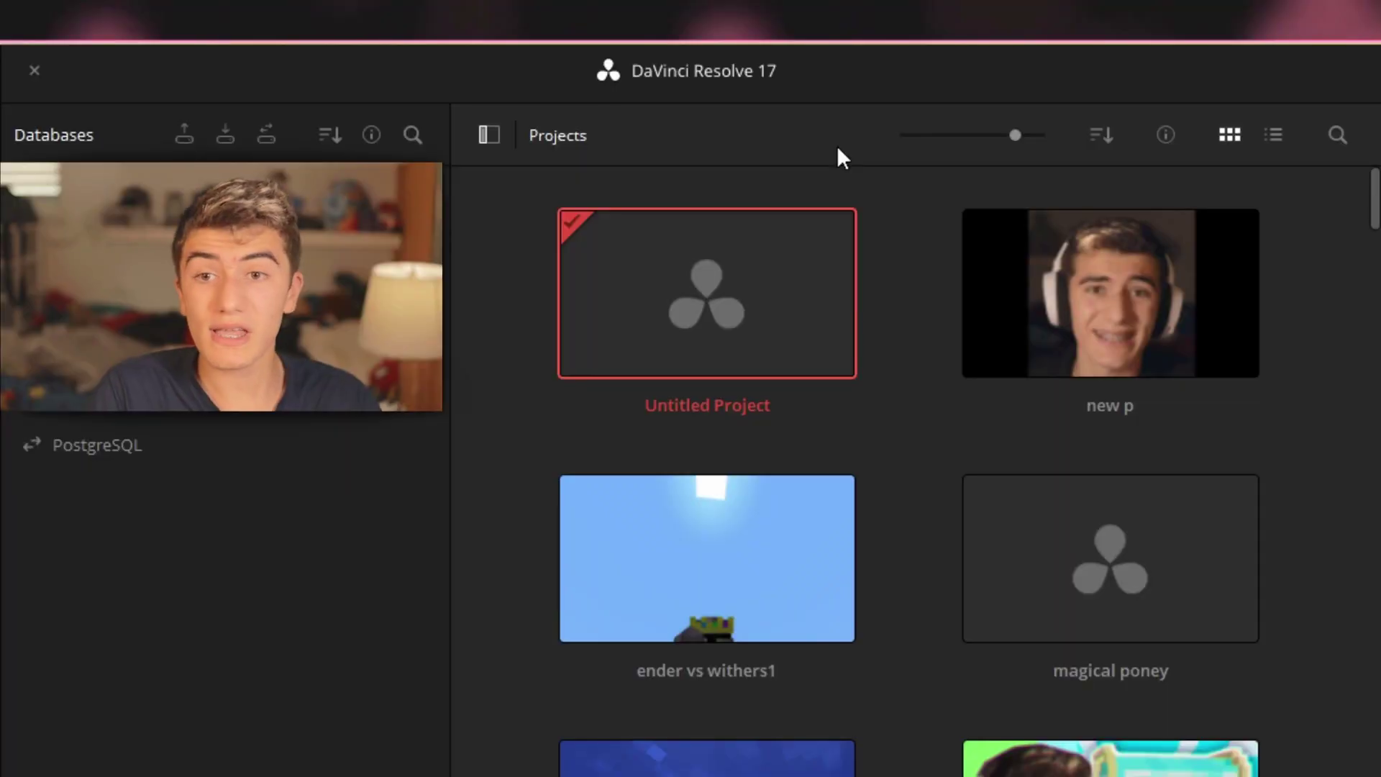
# - Open the Untitled Project and show Media Storage with the A:\Davinci End results location selected
pyautogui.doubleClick(679, 307)
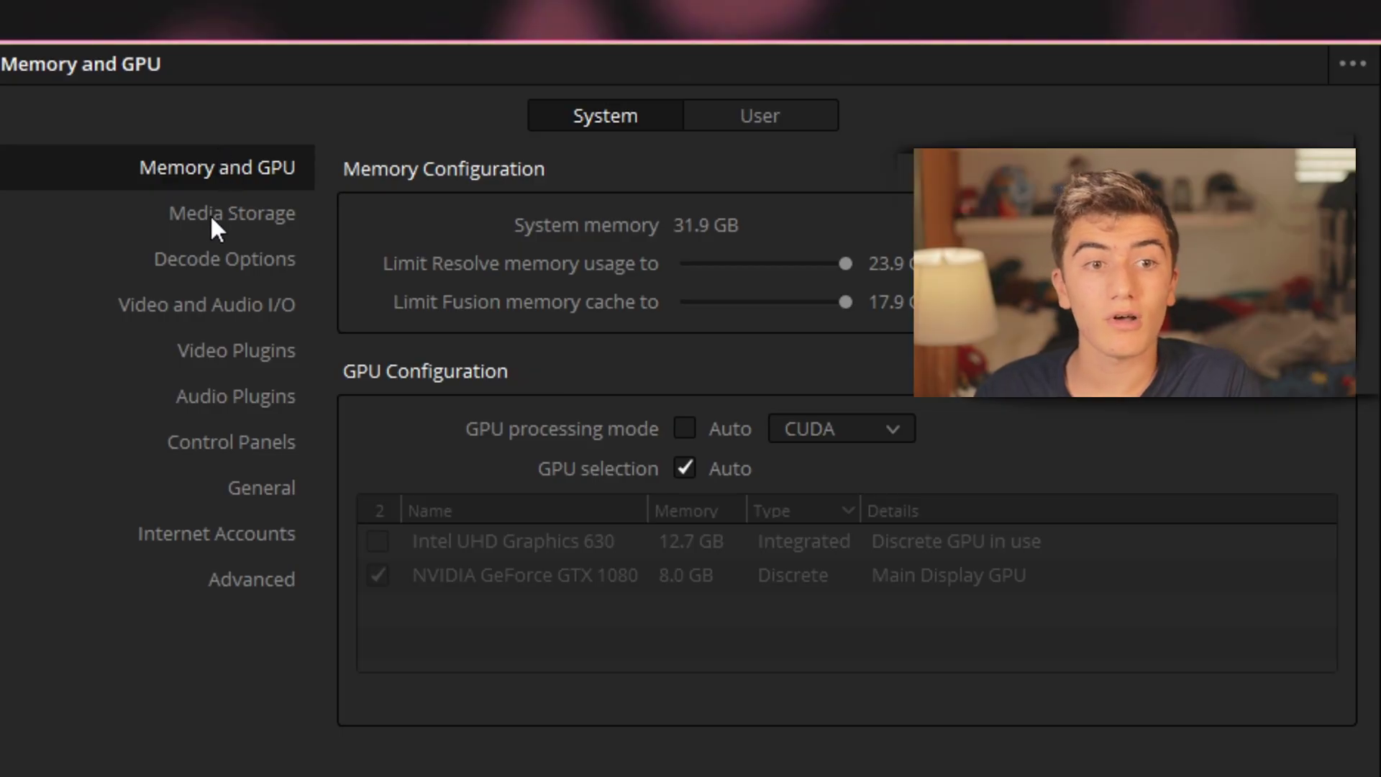
pyautogui.click(210, 213)
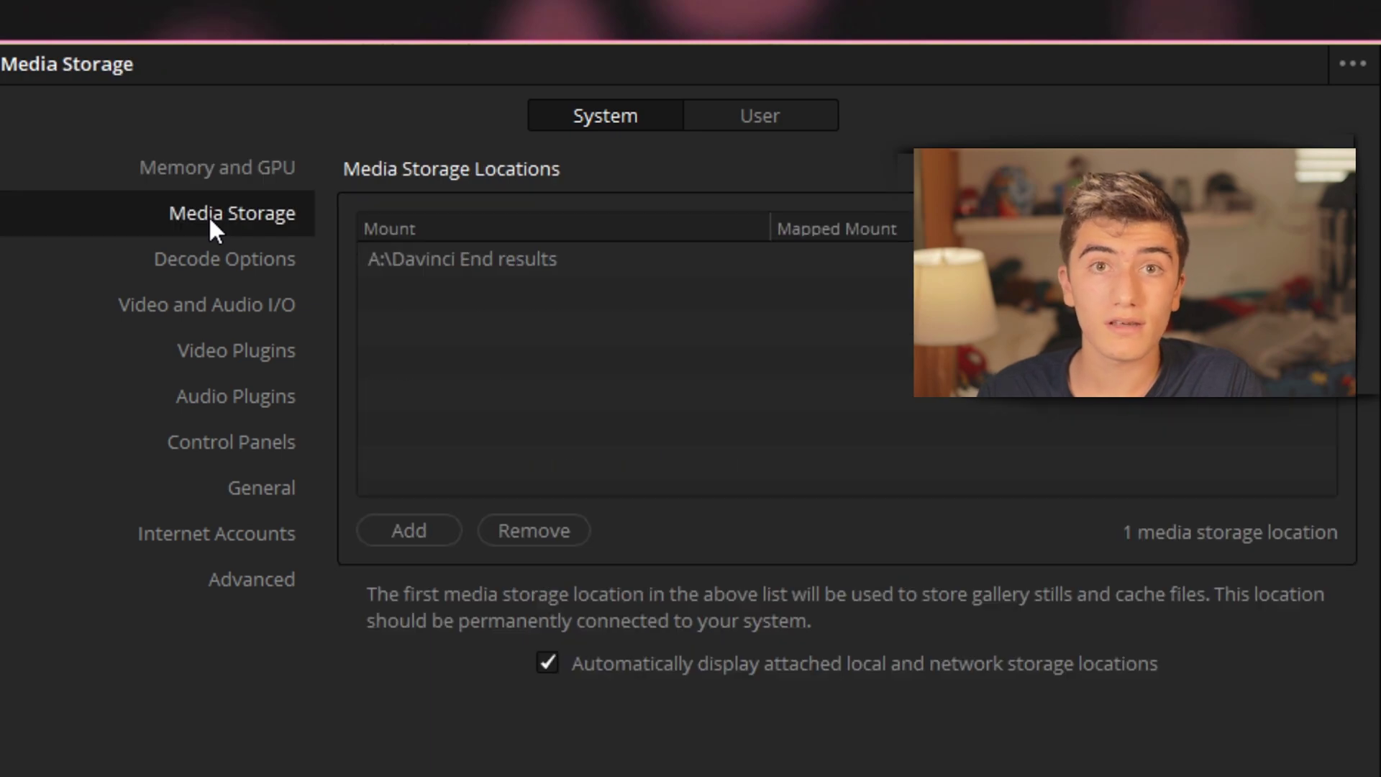
pyautogui.click(594, 271)
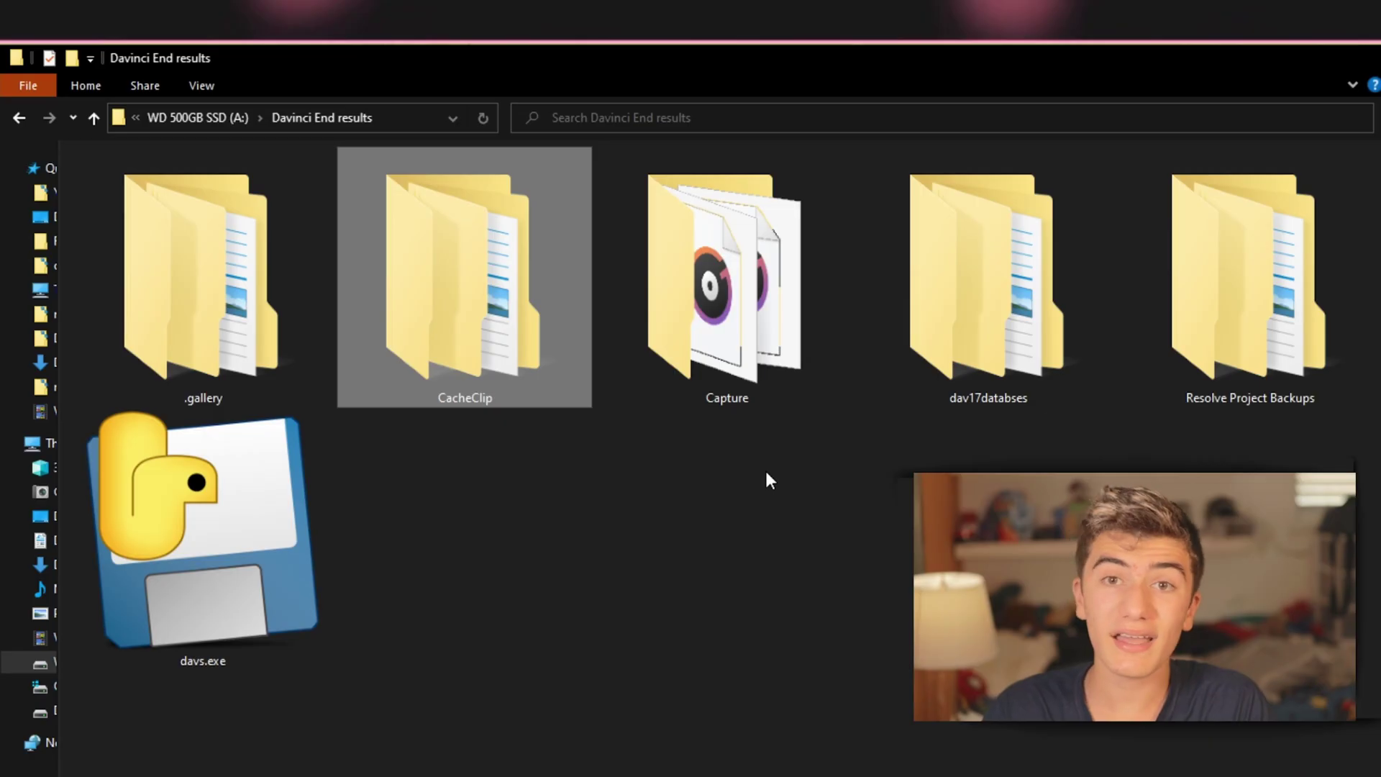
# - Point out davs.exe and the CacheClip folder inside A:\Davinci End results
pyautogui.click(805, 529)
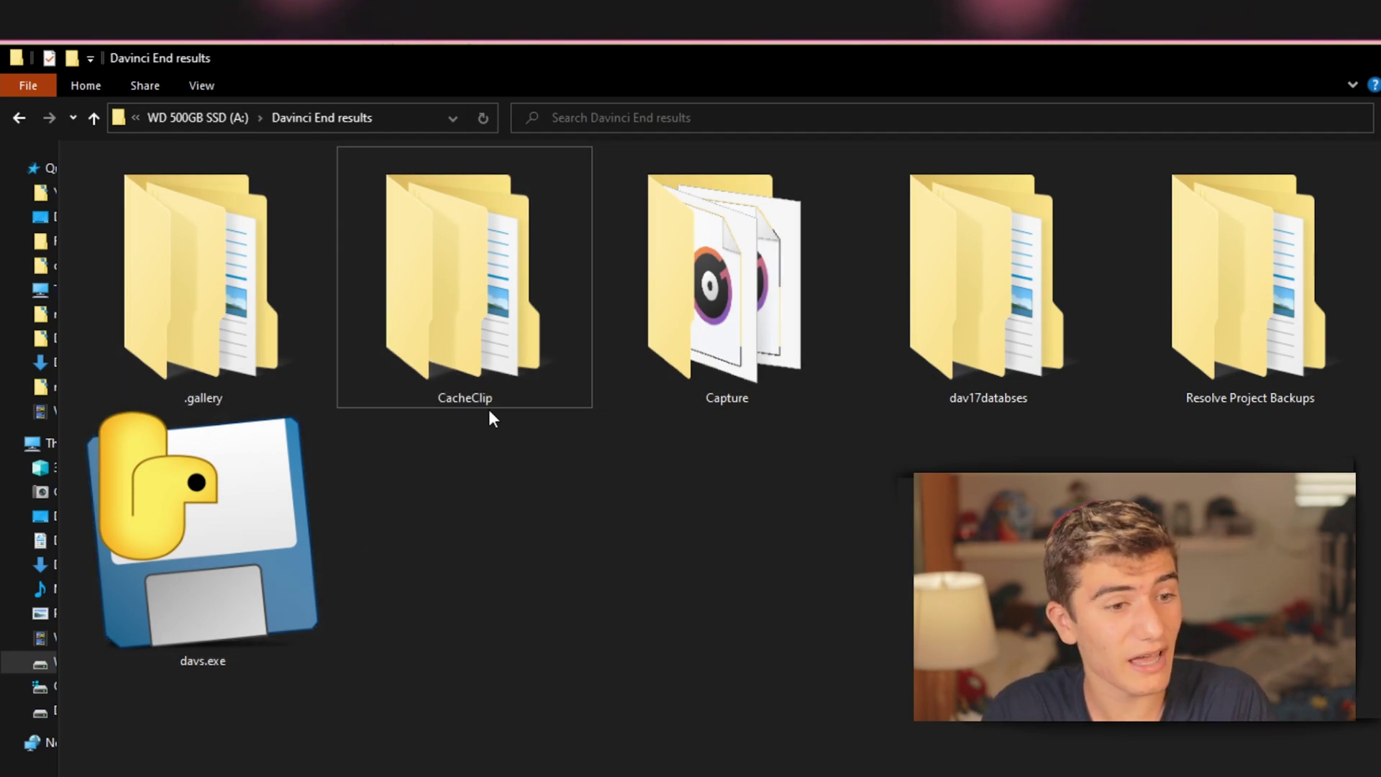
pyautogui.click(164, 533)
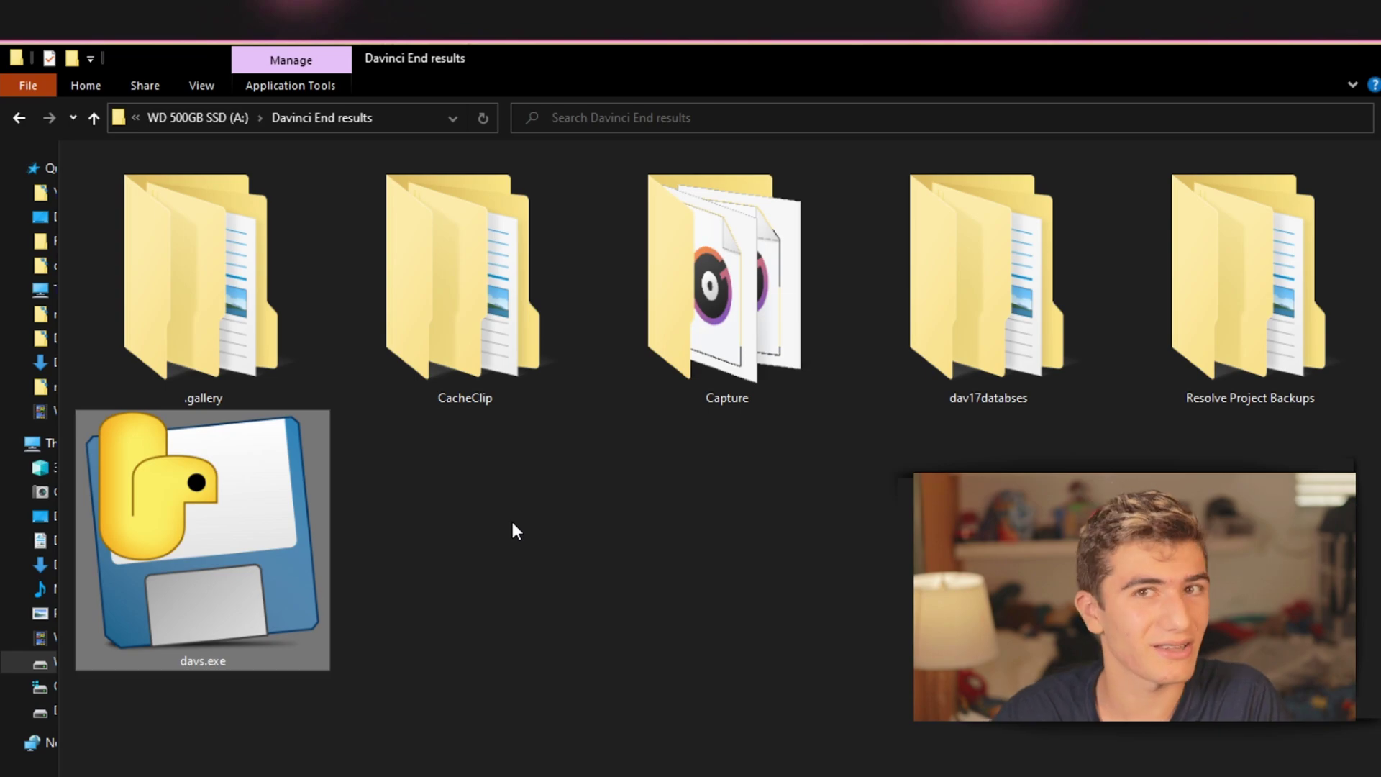
pyautogui.click(513, 530)
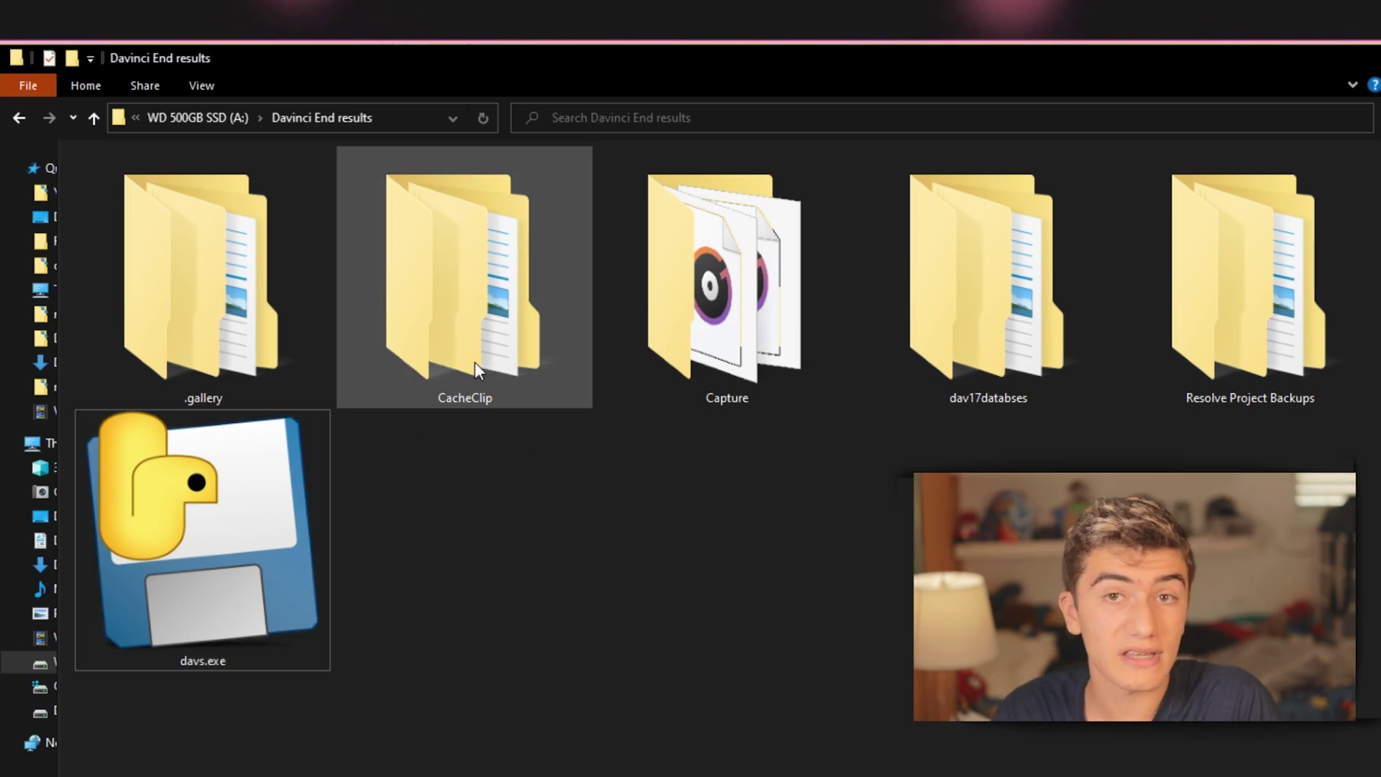
pyautogui.click(535, 332)
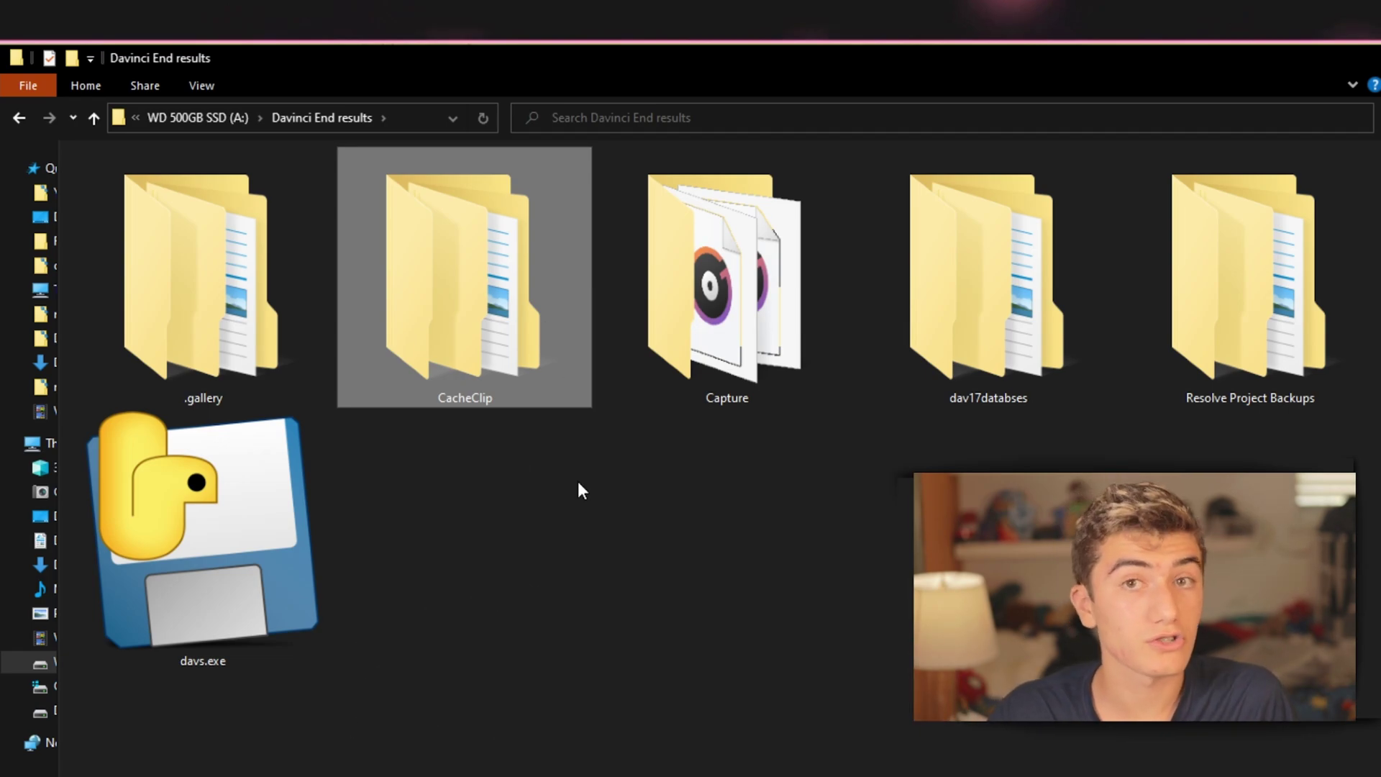
pyautogui.click(598, 487)
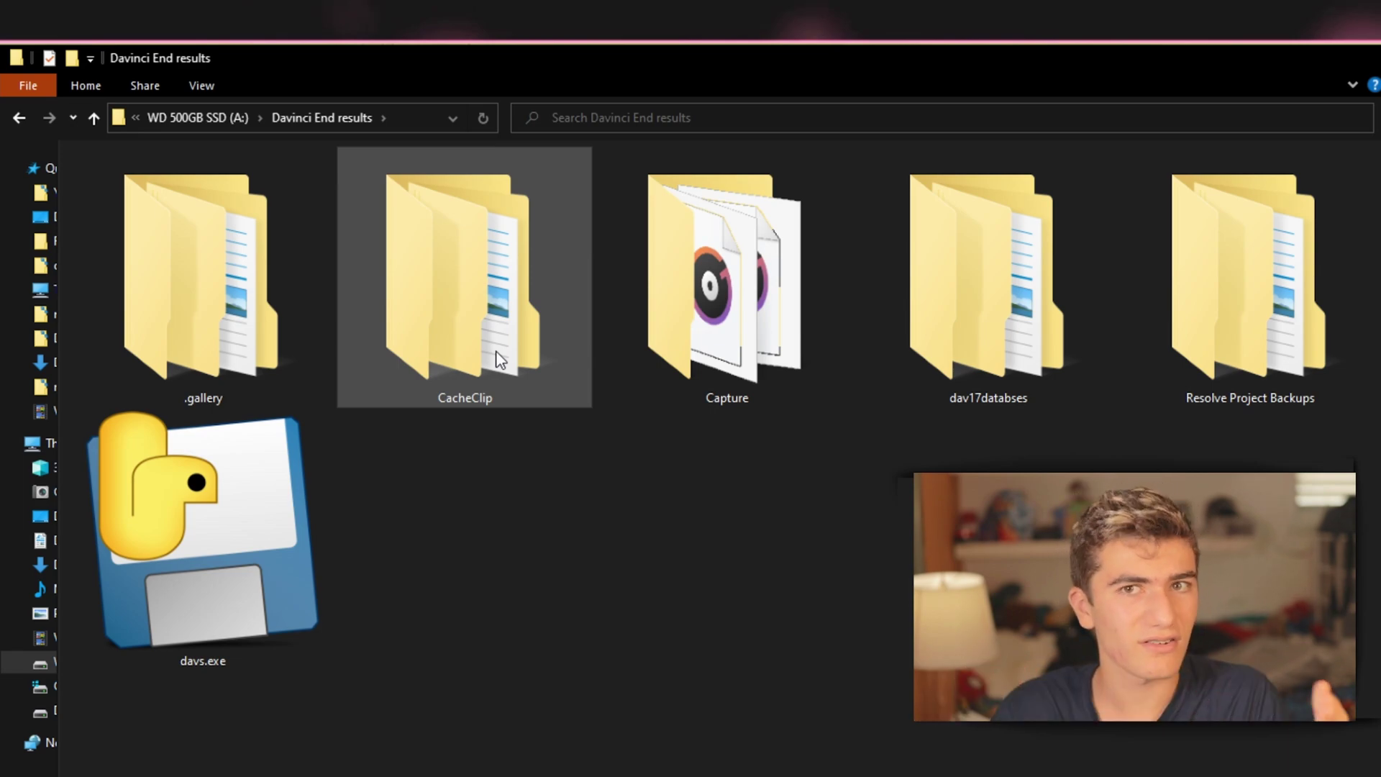
# - Highlight davs.exe and then the CacheClip folder once more in Davinci End results
pyautogui.click(258, 601)
pyautogui.click(401, 661)
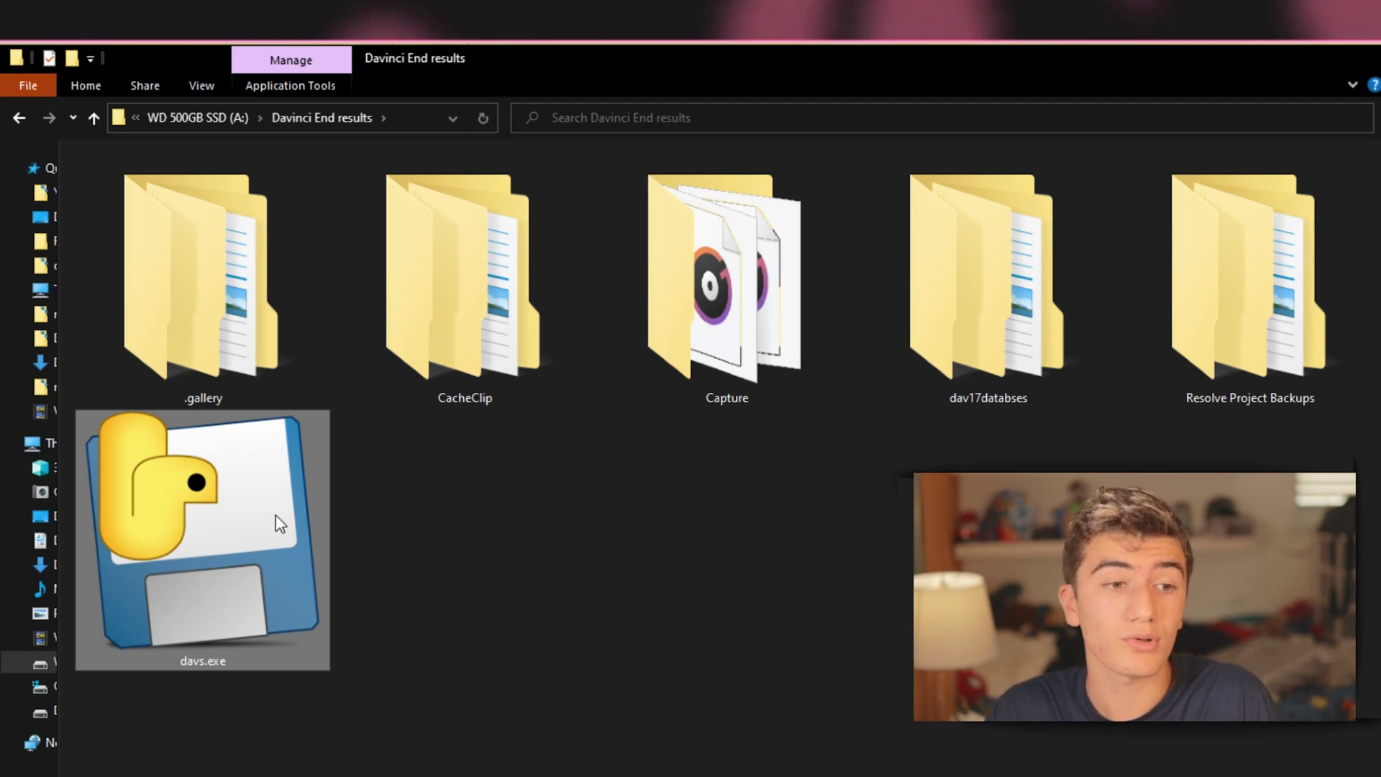
pyautogui.click(444, 304)
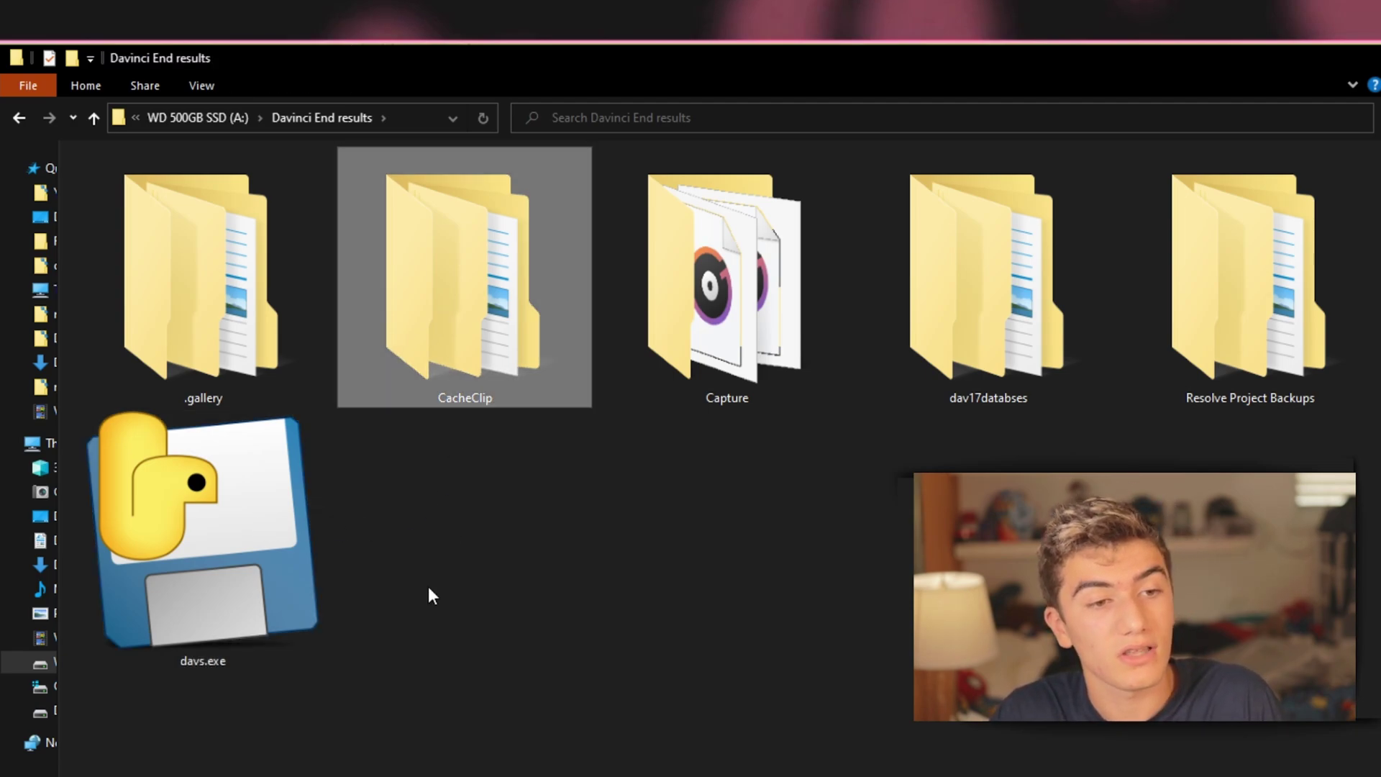
pyautogui.click(429, 585)
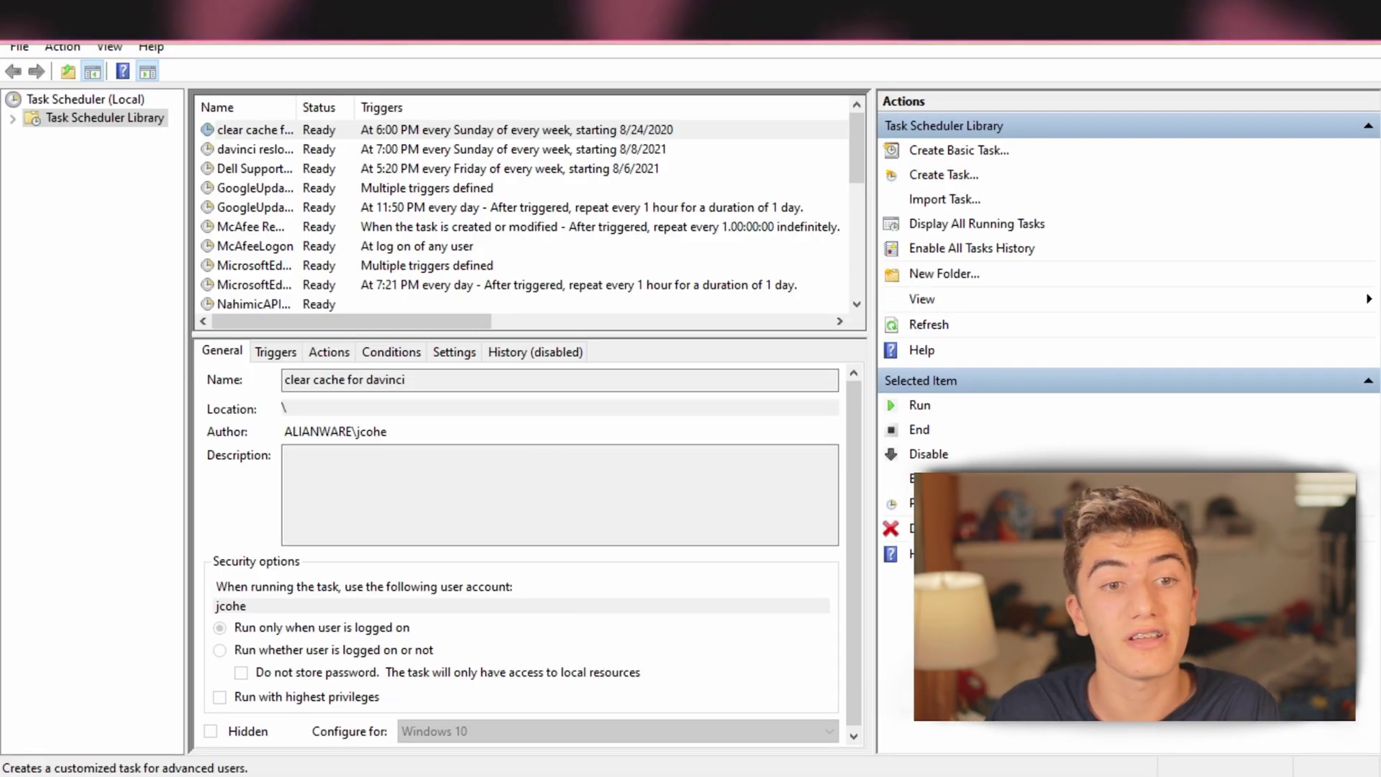
# - Create a basic task named 'davinci reslove cache killer' with description 'fedswfdsdfsv'
pyautogui.click(959, 150)
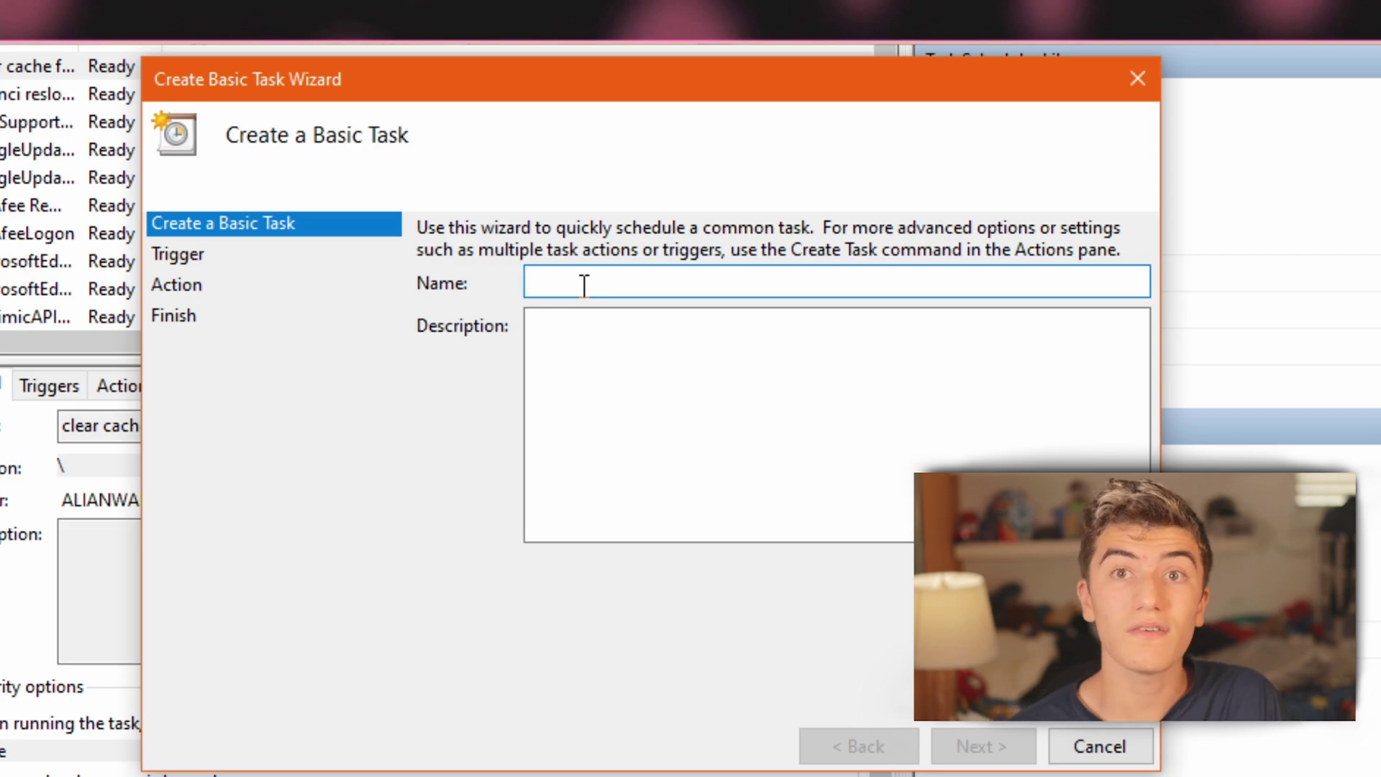
pyautogui.write('davinci reslove cache killer')
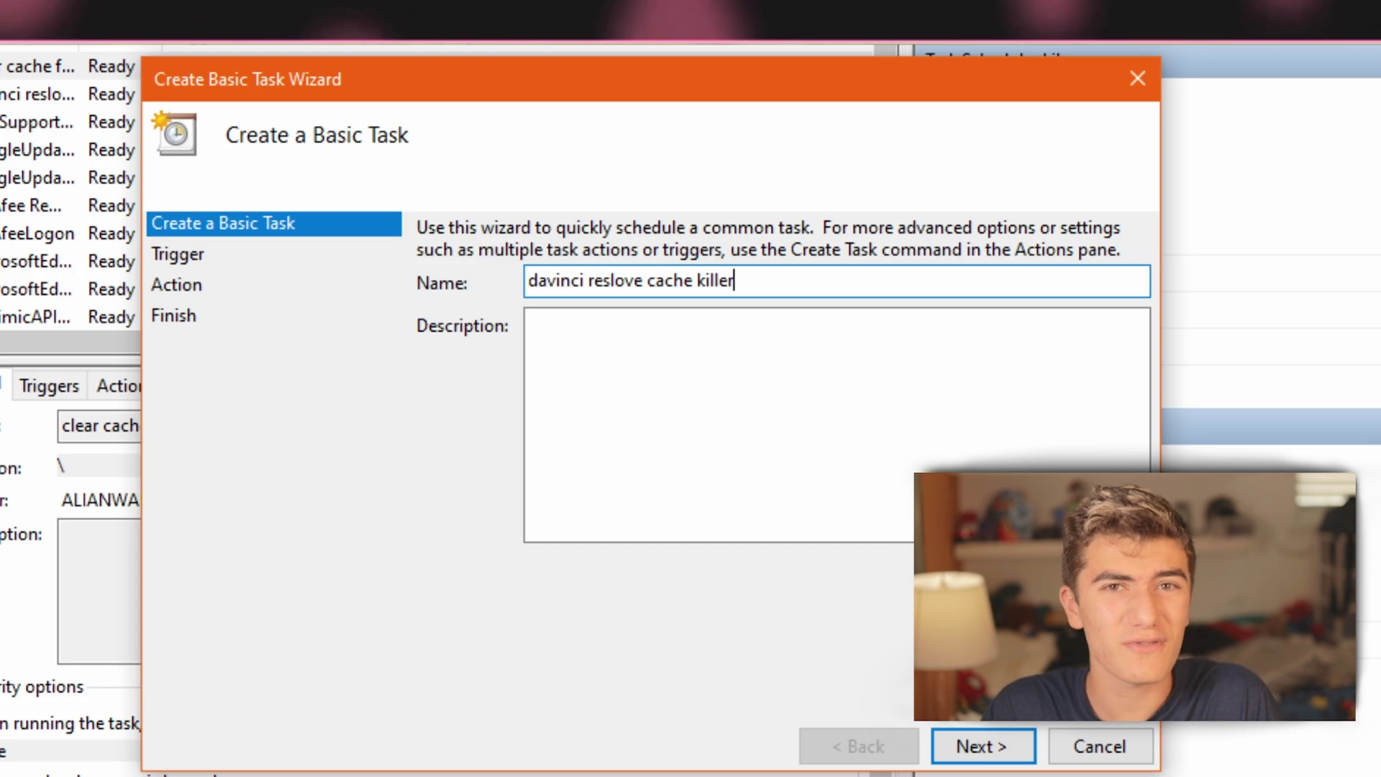
pyautogui.press('Tab')
pyautogui.write('fedswfdsdfsv')
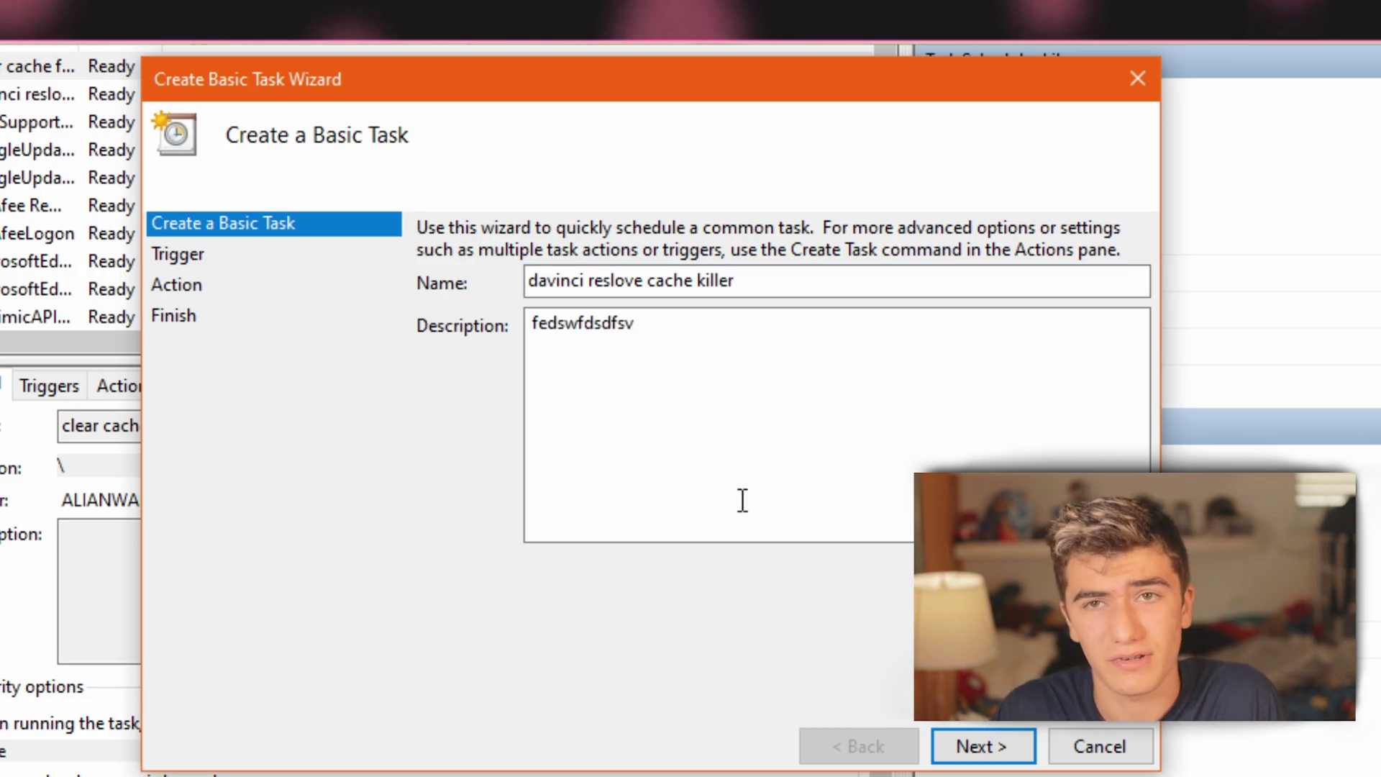
pyautogui.press('Return')
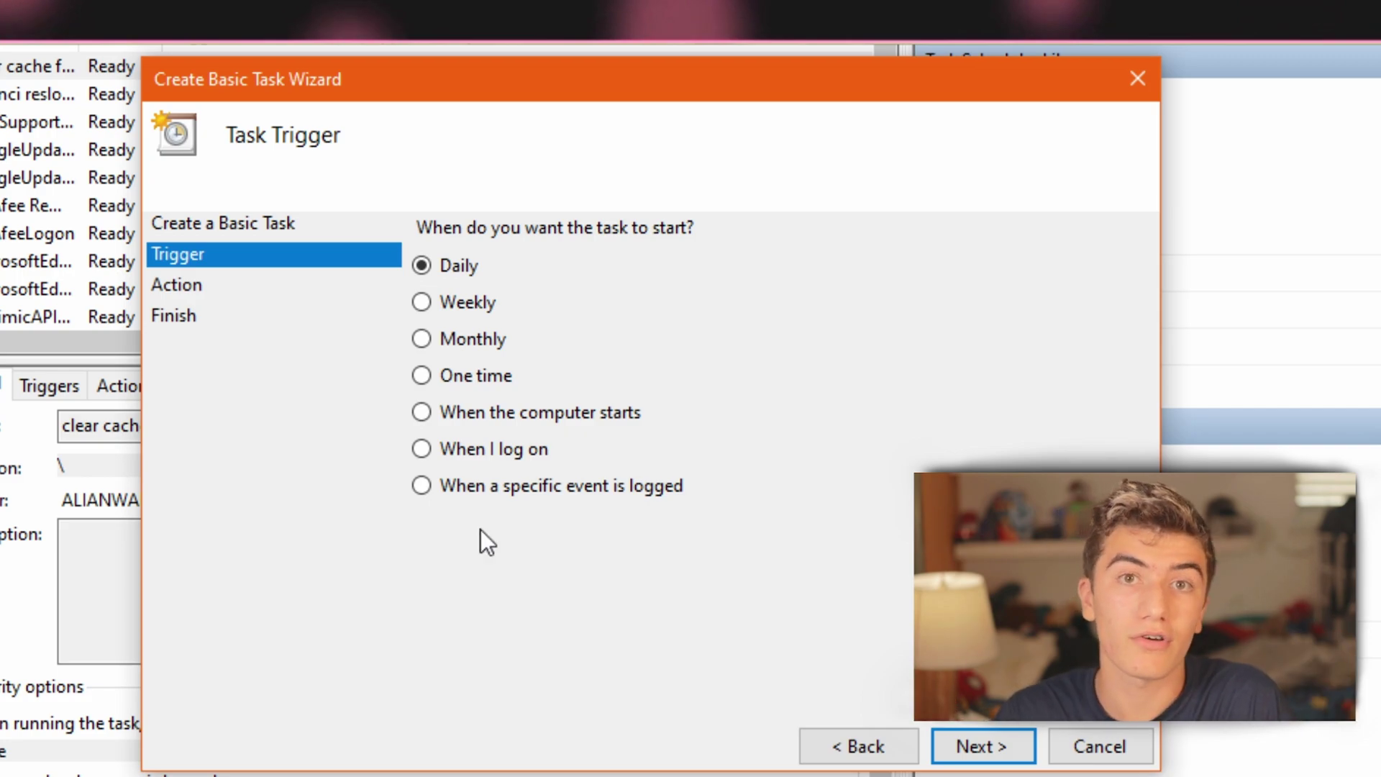
# - Set the task trigger to weekly, recurring on Sundays
pyautogui.click(422, 302)
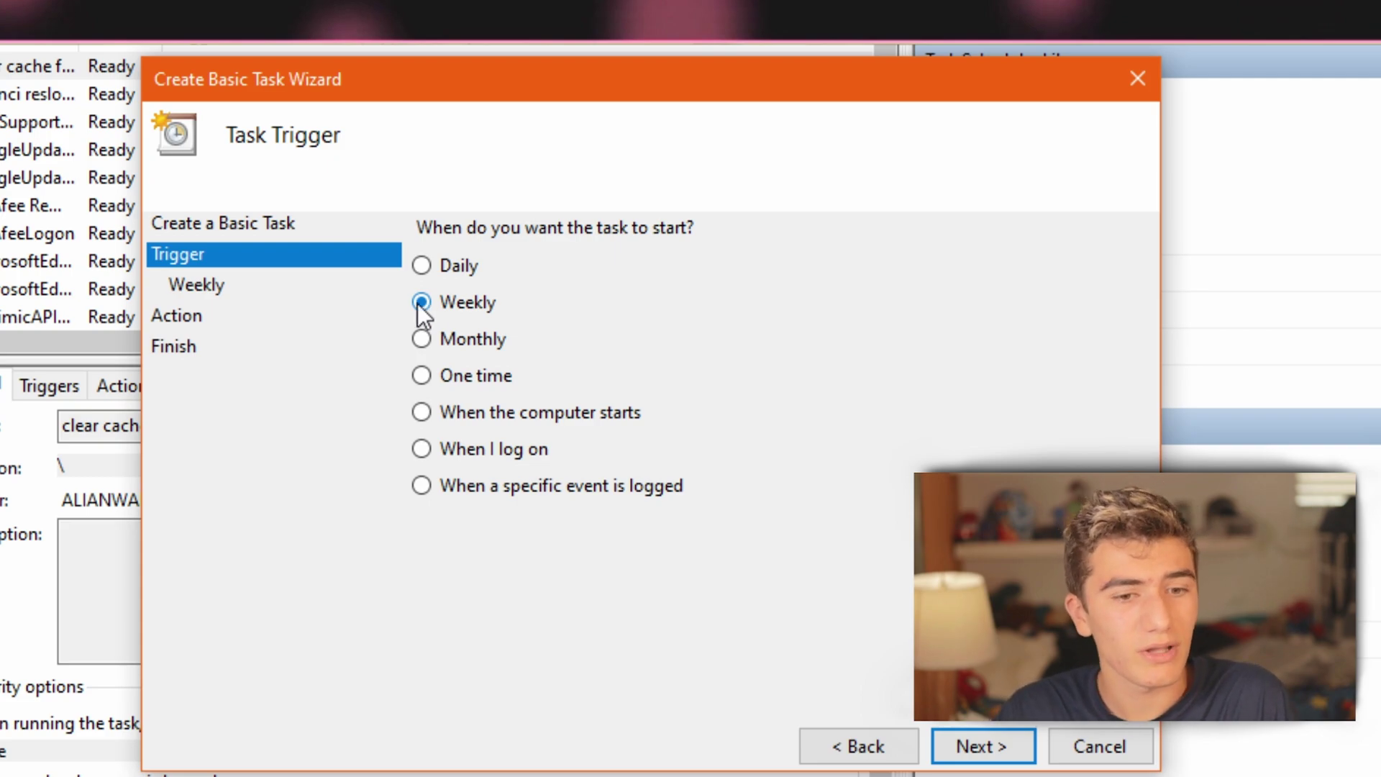
pyautogui.press('Return')
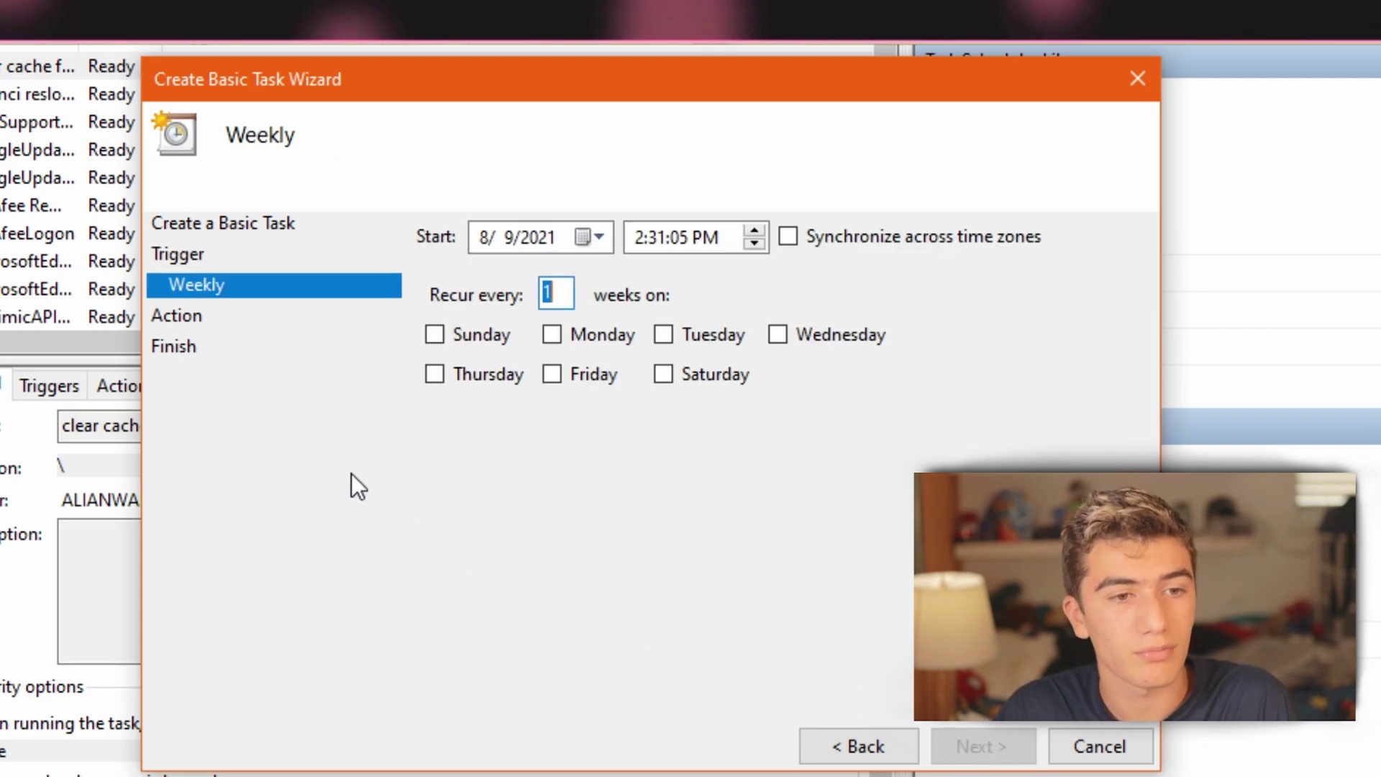
pyautogui.click(464, 340)
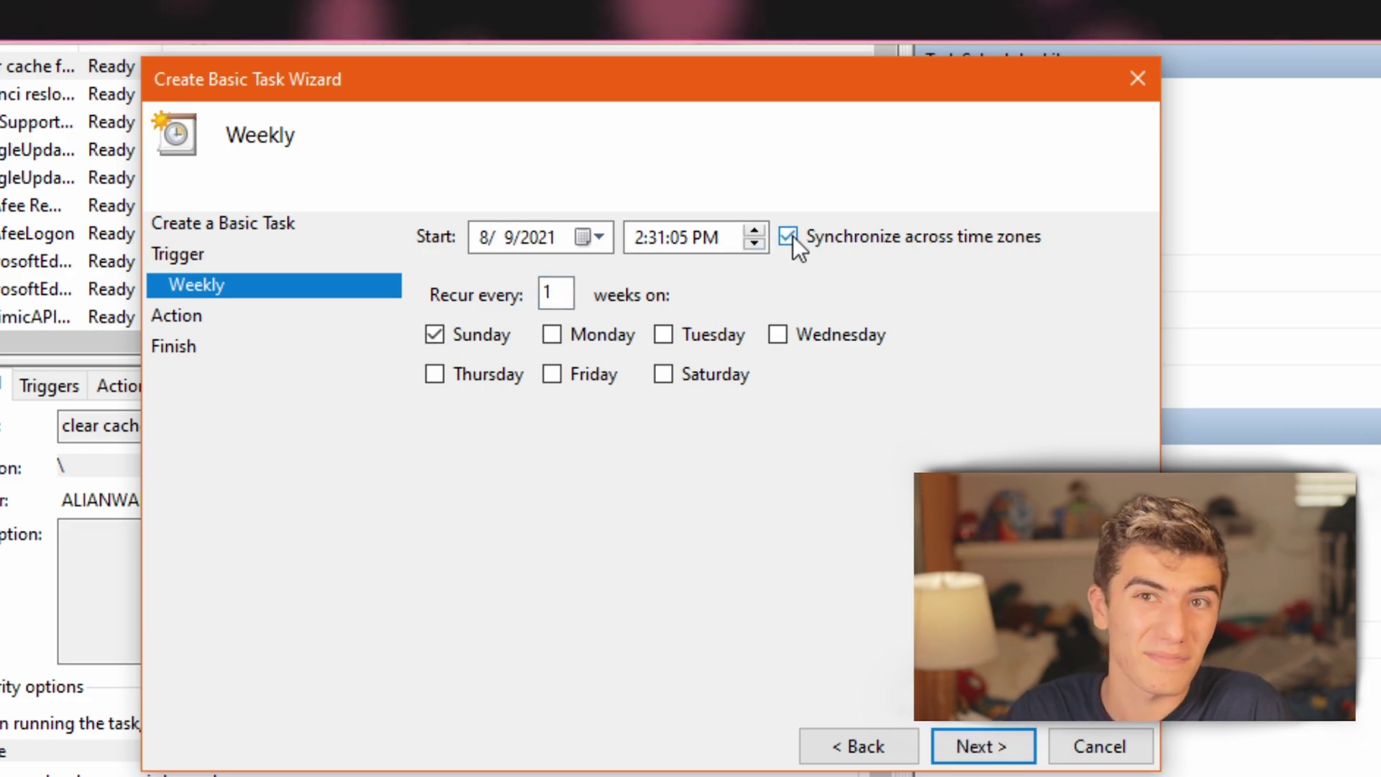
pyautogui.press('Return')
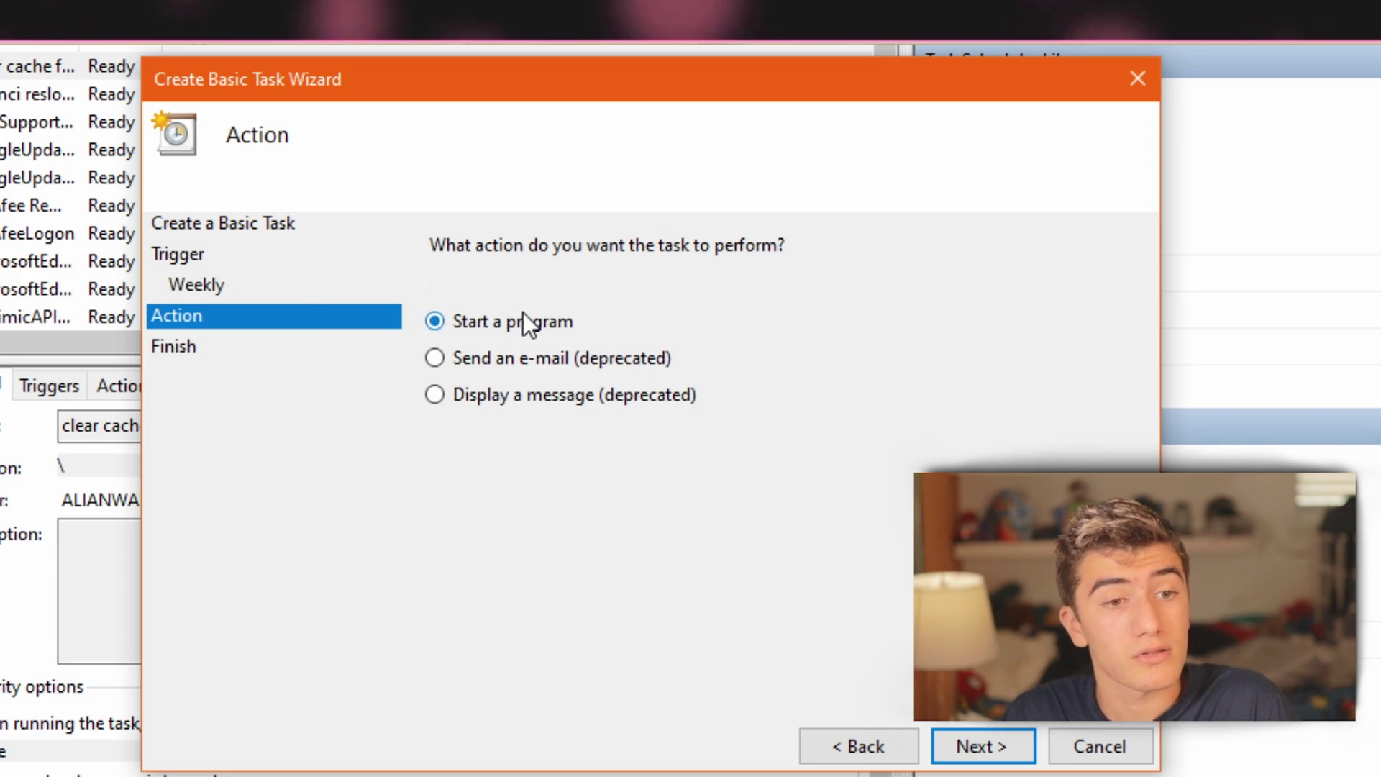
# - Set the program to start as A:\Davinci End results\davs.exe
pyautogui.click(982, 745)
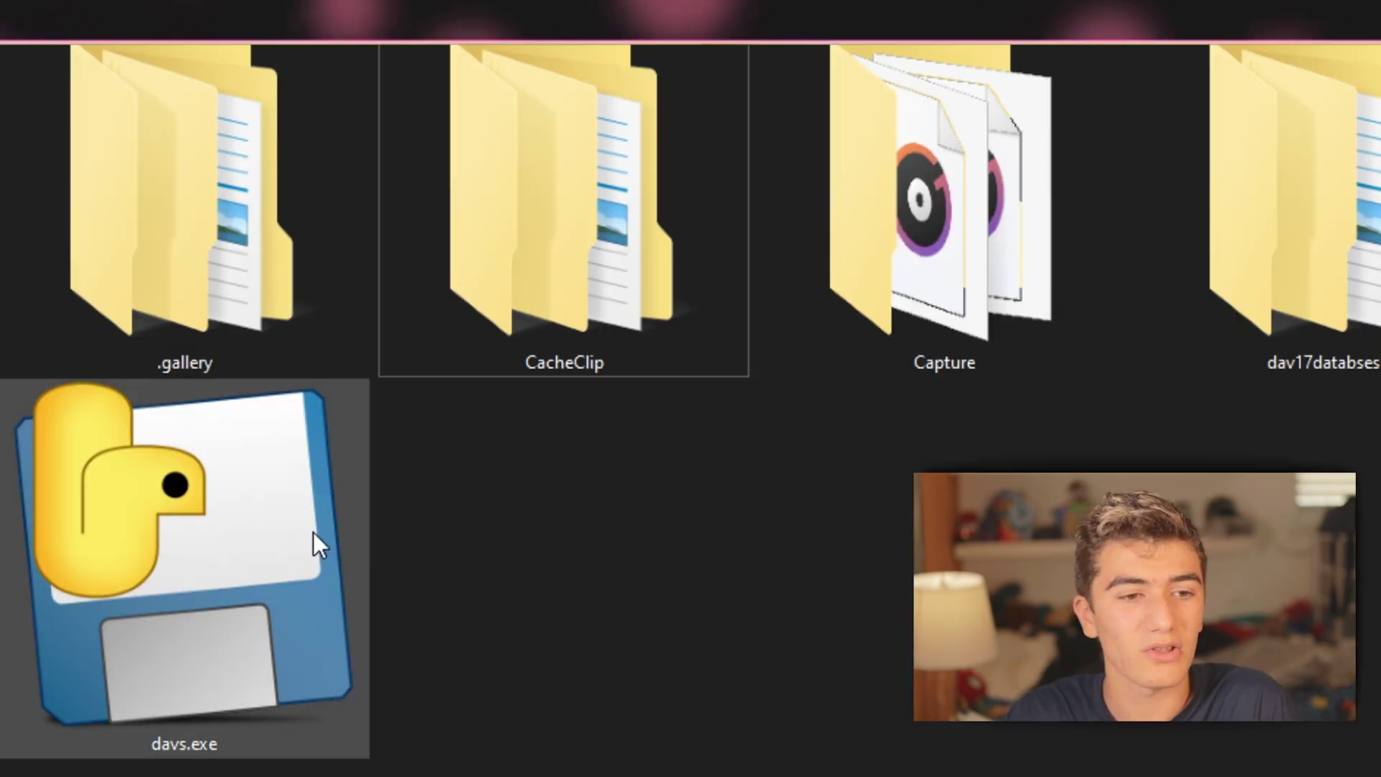
pyautogui.click(162, 530)
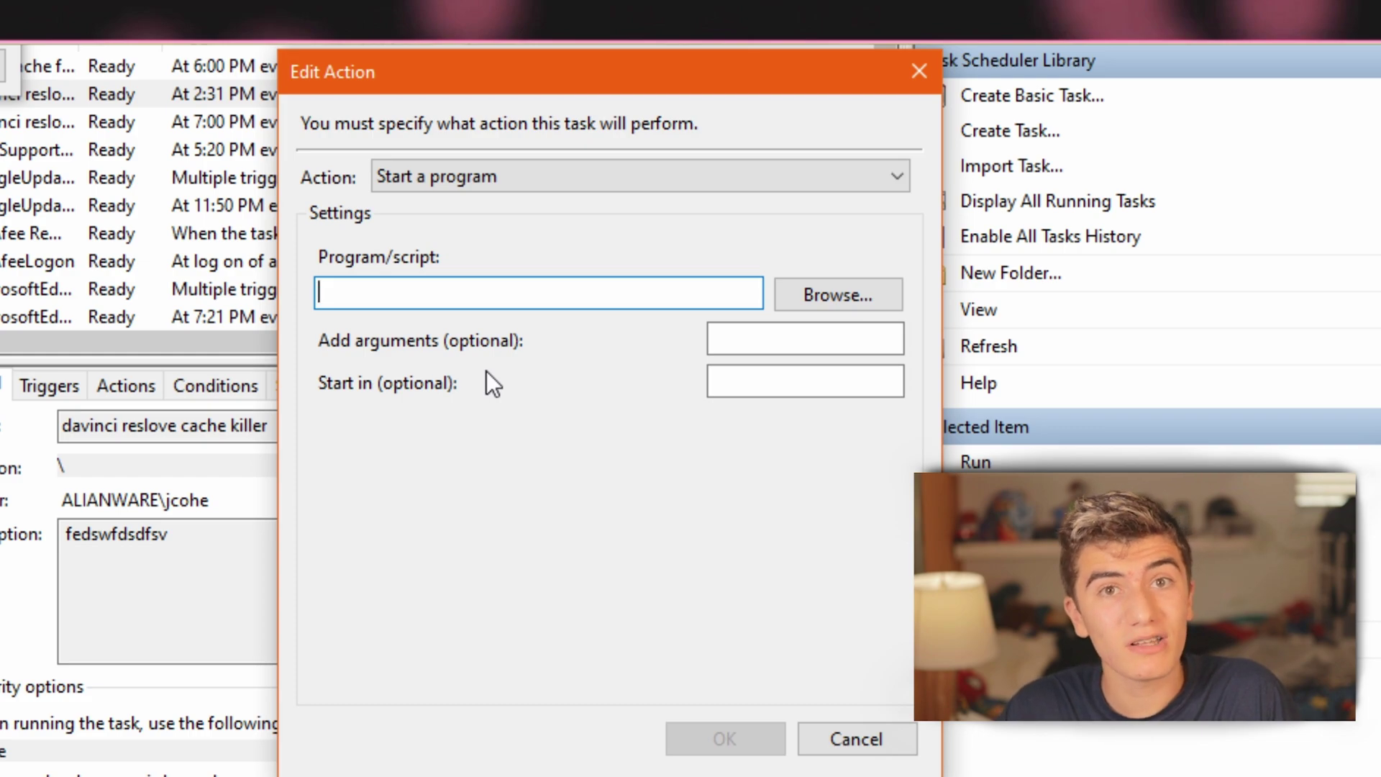
pyautogui.write('"A:\\Davinci End results\\davs.exe"')
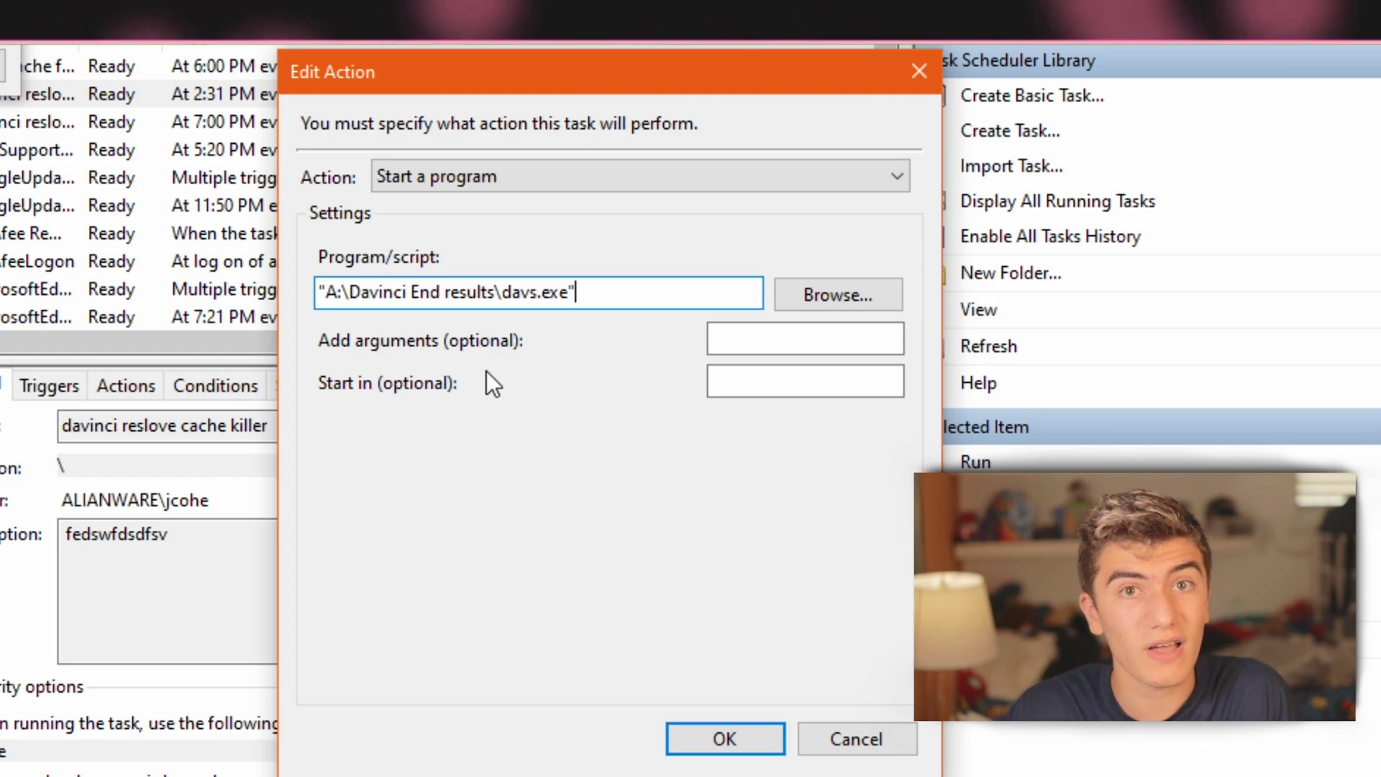
pyautogui.moveTo(620, 294); pyautogui.dragTo(205, 315)
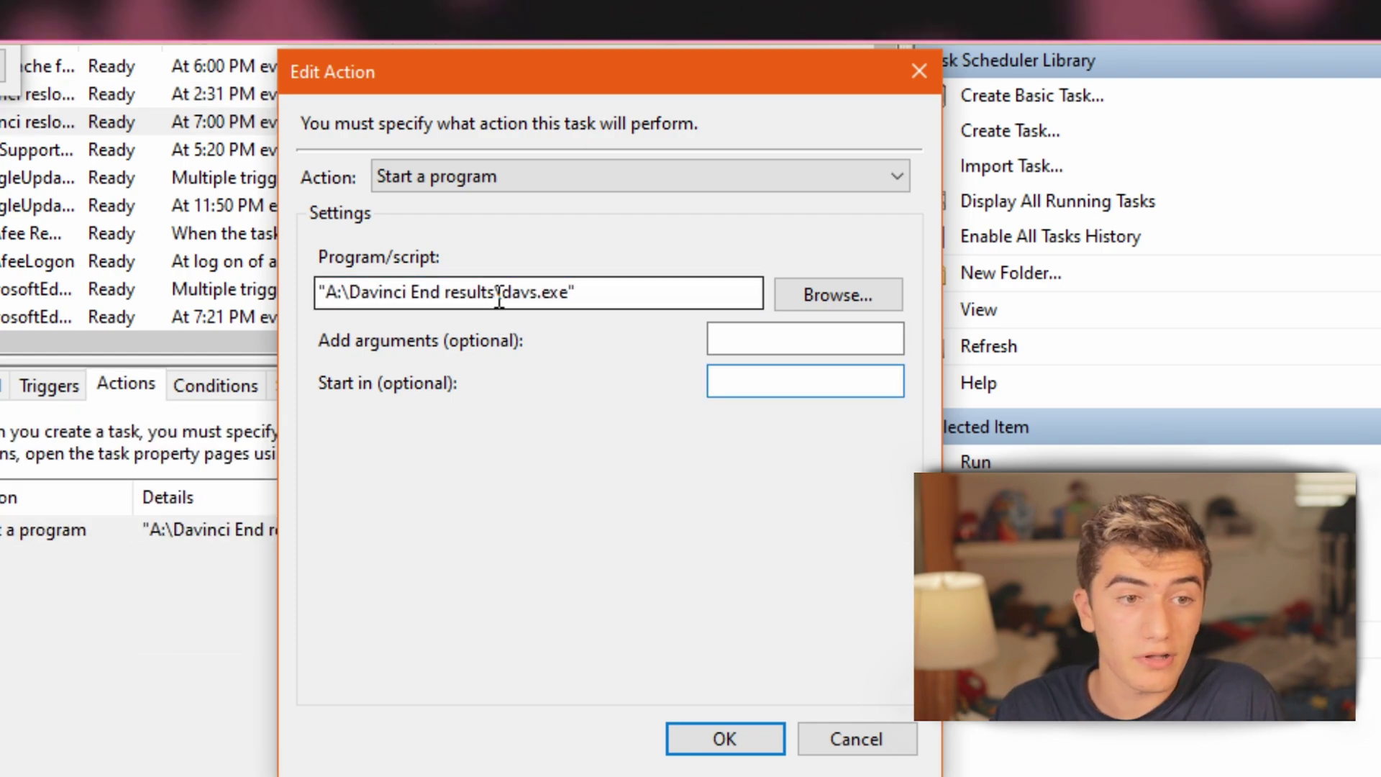
# - Set Start in to the A:\Davinci End results folder and confirm the action
pyautogui.moveTo(491, 298); pyautogui.dragTo(274, 305)
pyautogui.hotkey('ctrl', 'c')
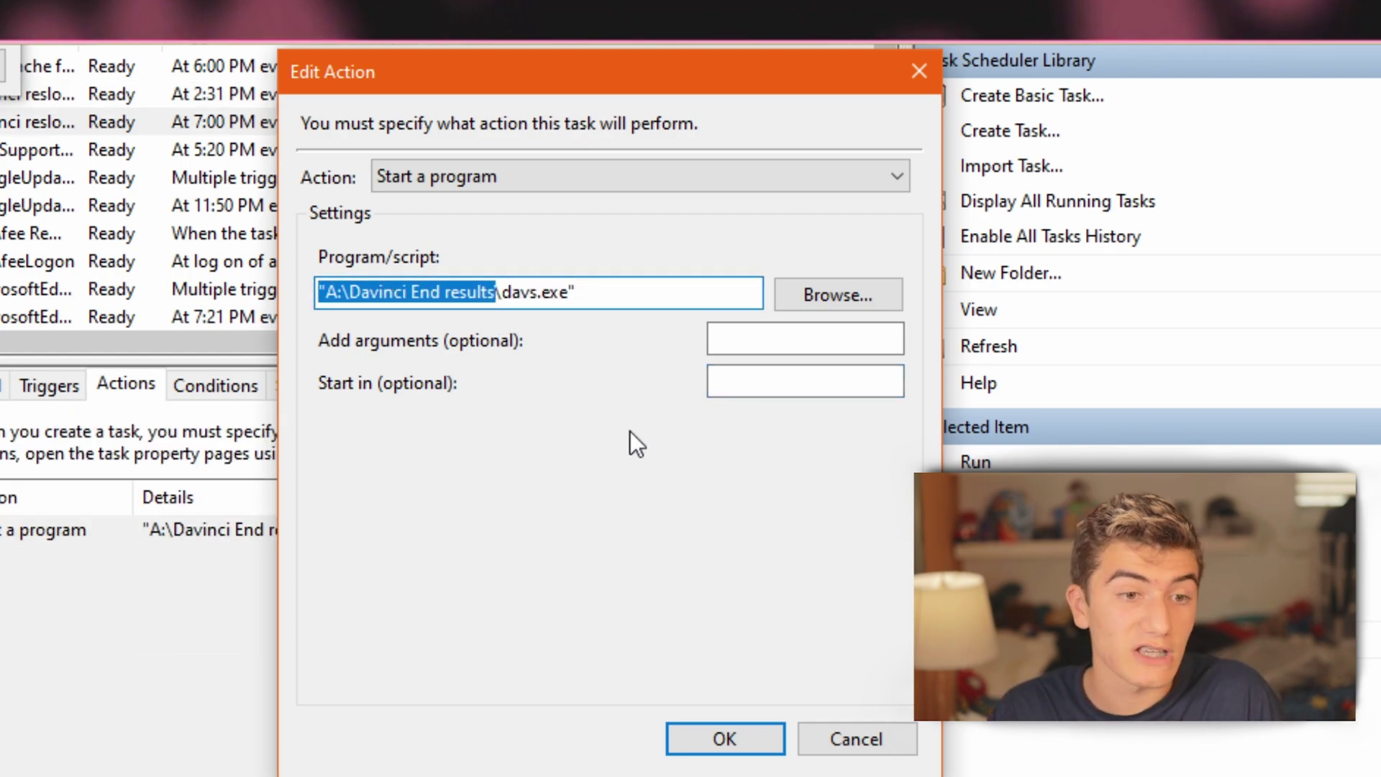
pyautogui.click(752, 381)
pyautogui.hotkey('ctrl', 'v')
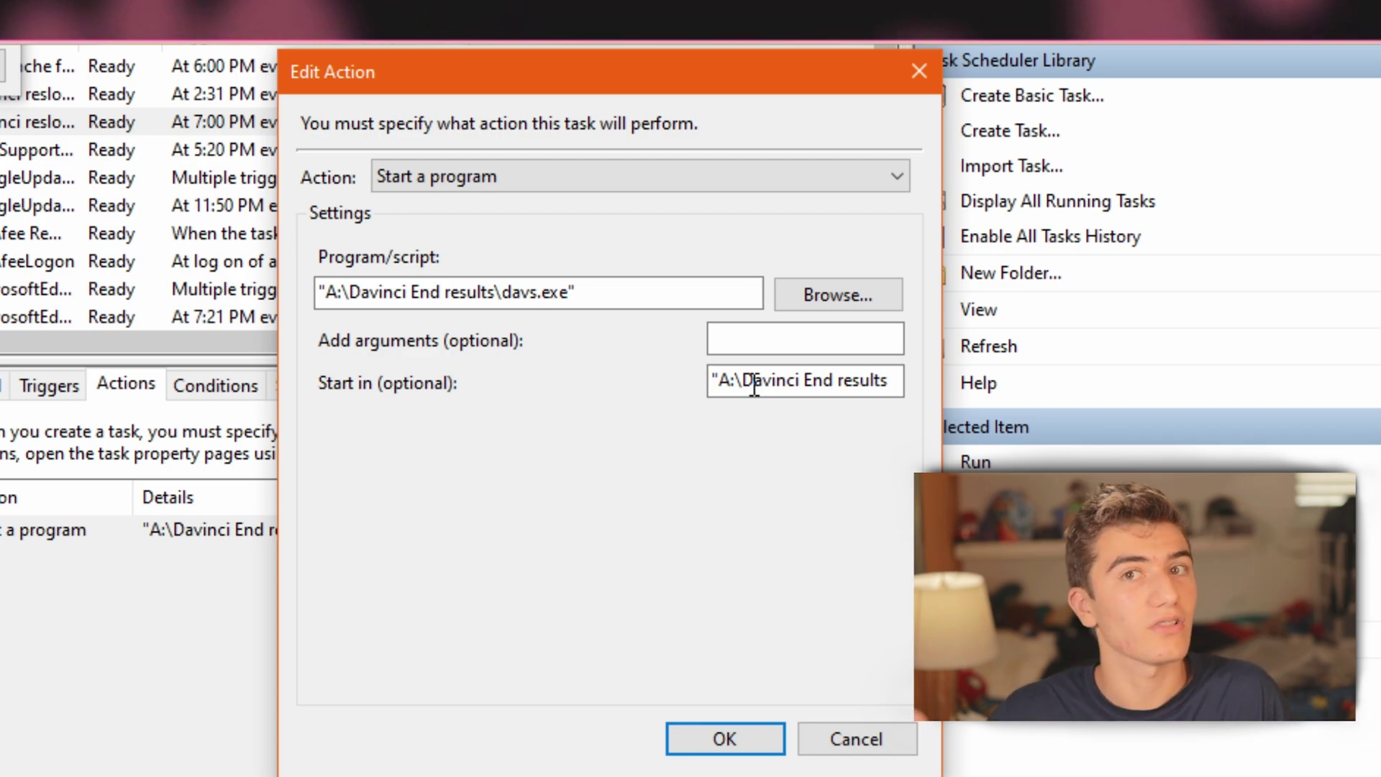
pyautogui.click(738, 740)
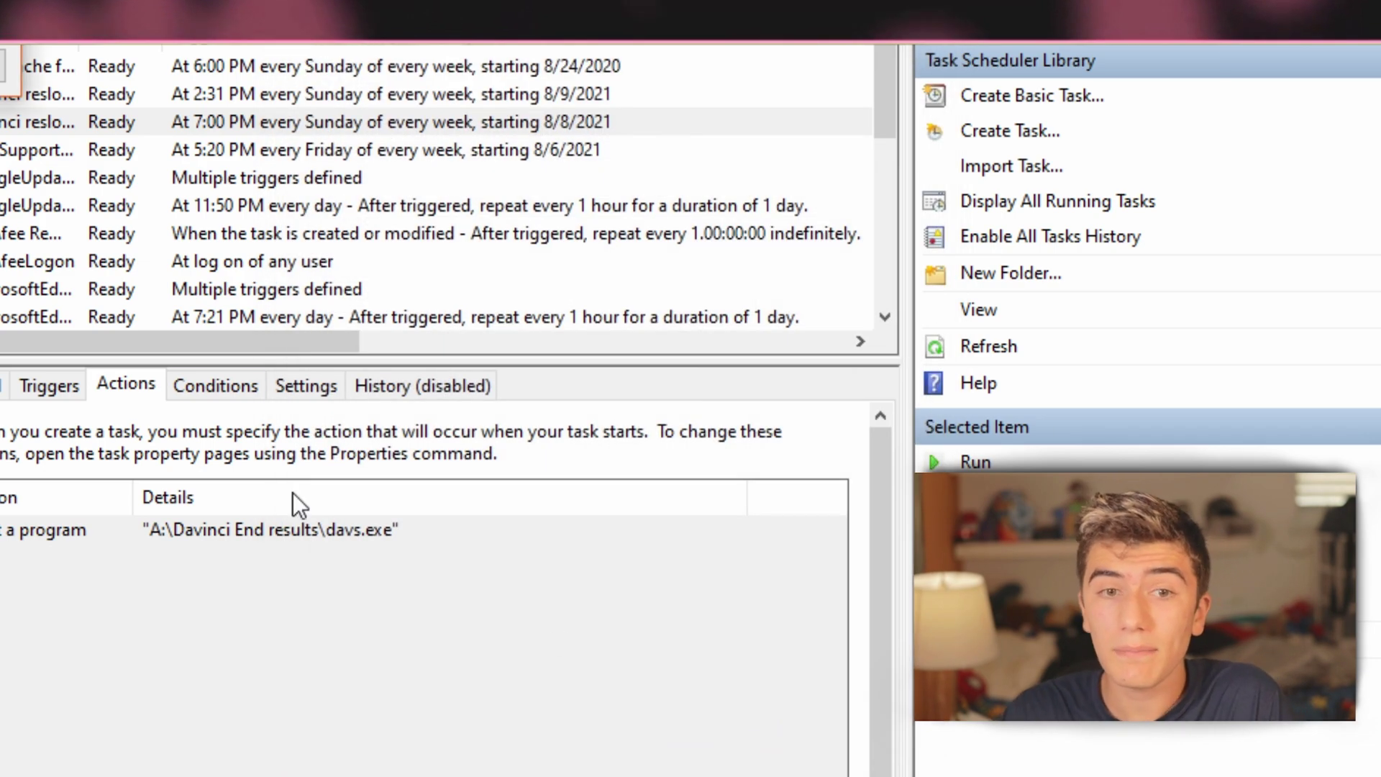